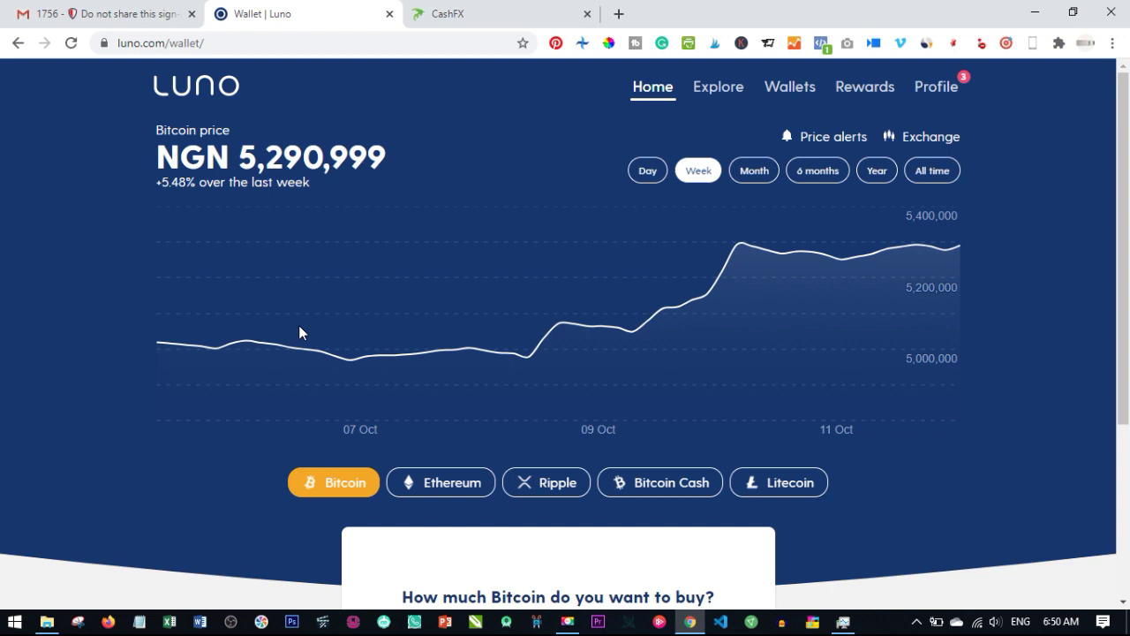
{"action": "left_click", "coordinate": [454, 13]}
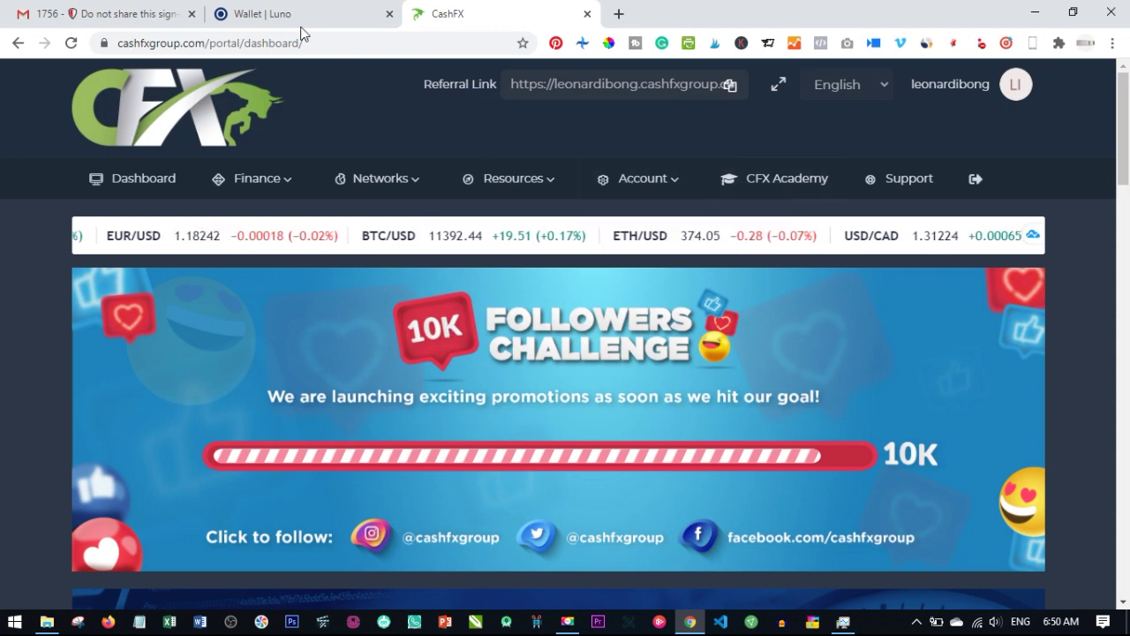
{"action": "left_click", "coordinate": [247, 13]}
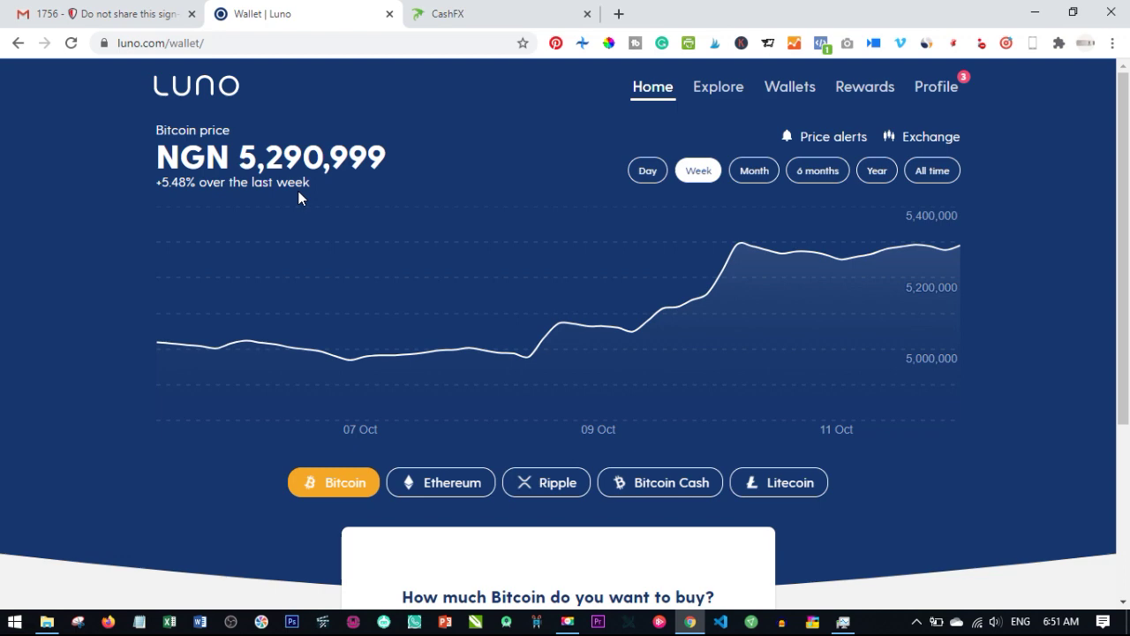
{"action": "left_click", "coordinate": [449, 11]}
{"action": "mouse_move", "coordinate": [504, 171]}
{"action": "left_click", "coordinate": [285, 10]}
{"action": "left_click", "coordinate": [449, 15]}
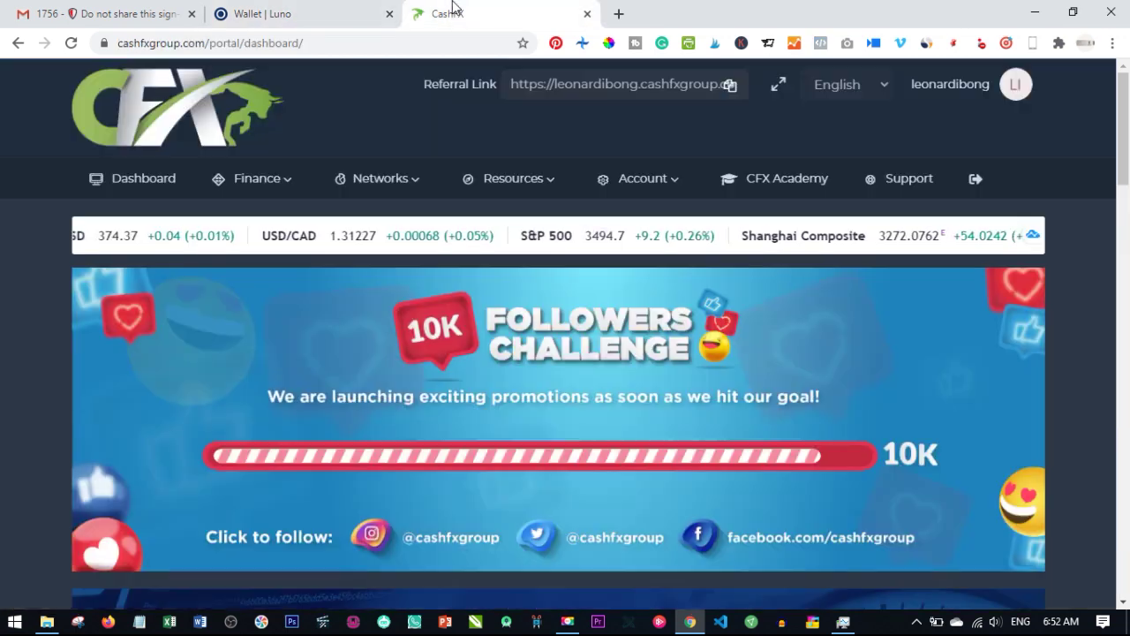
{"action": "left_click", "coordinate": [280, 12]}
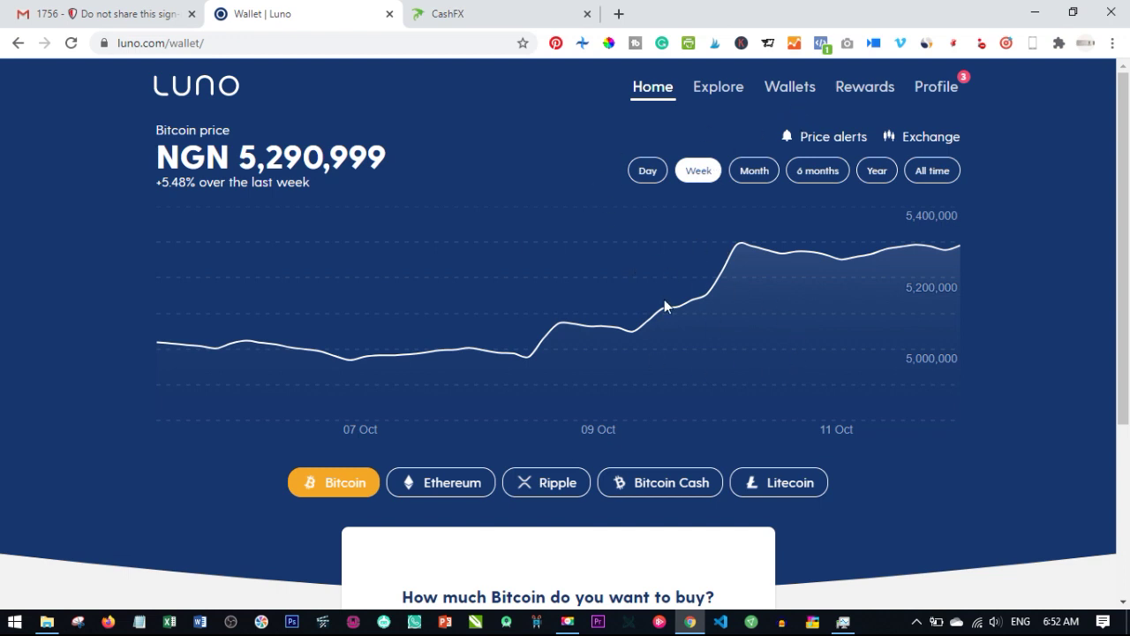
Step: Open the Luno wallets overview, view the receive addresses of the Bitcoin account, and dismiss the address selection
{"action": "left_click", "coordinate": [800, 91]}
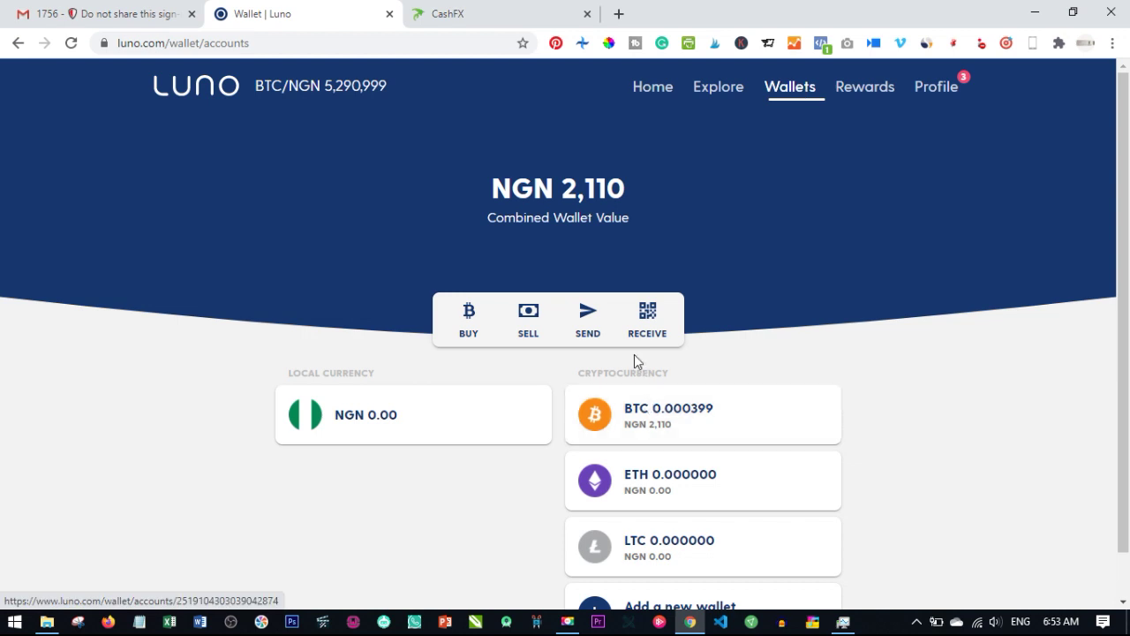
{"action": "left_click", "coordinate": [649, 334]}
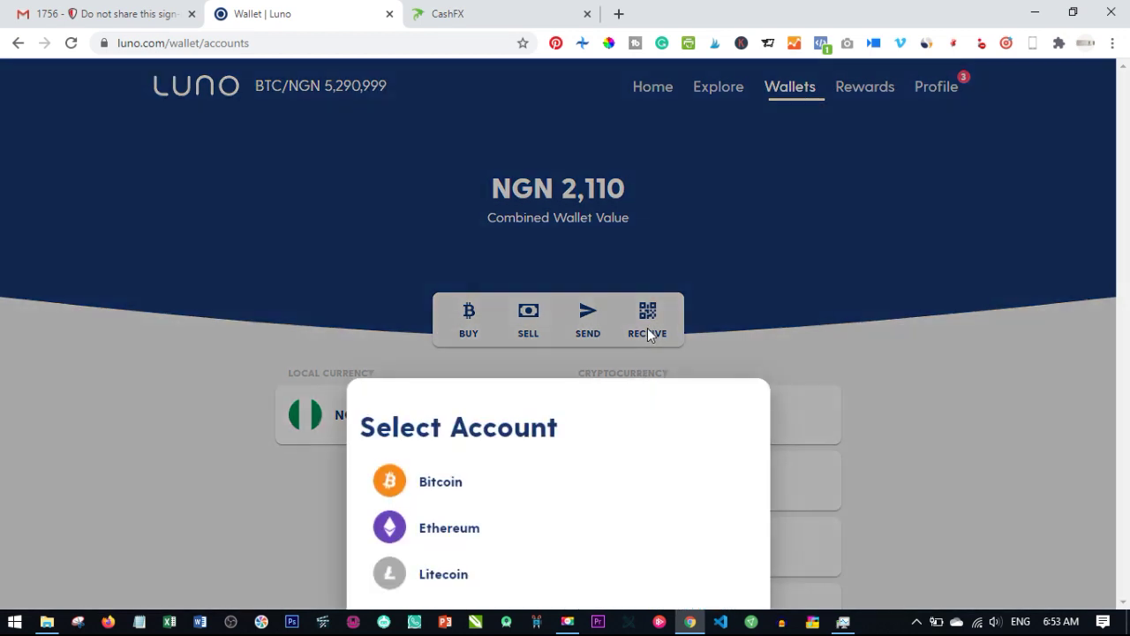
{"action": "left_click", "coordinate": [447, 489]}
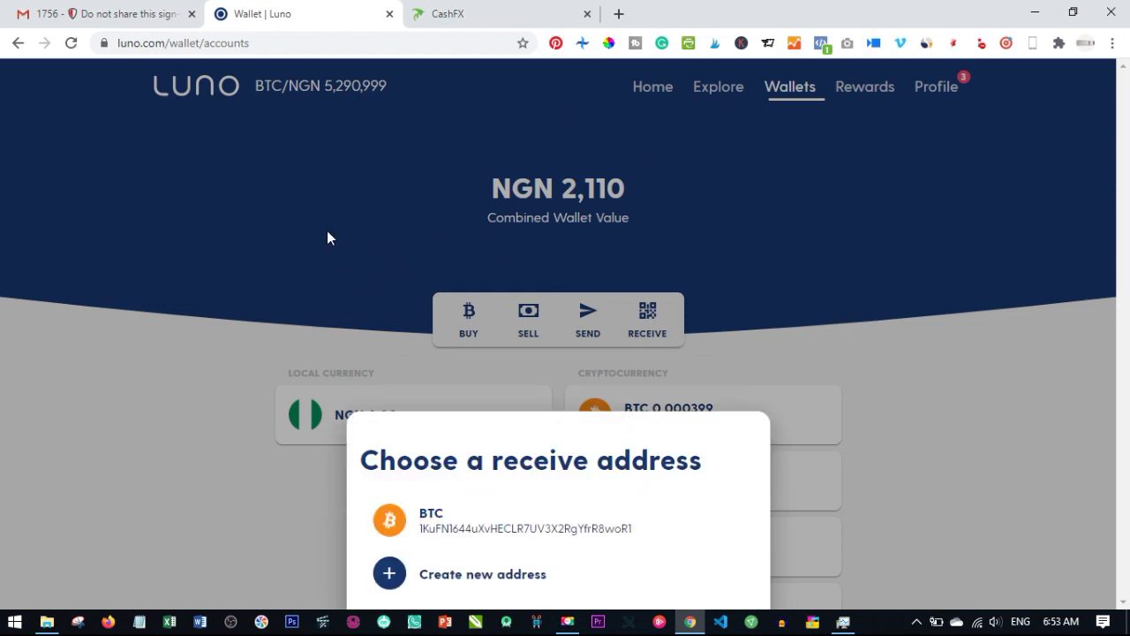
{"action": "left_click", "coordinate": [311, 249]}
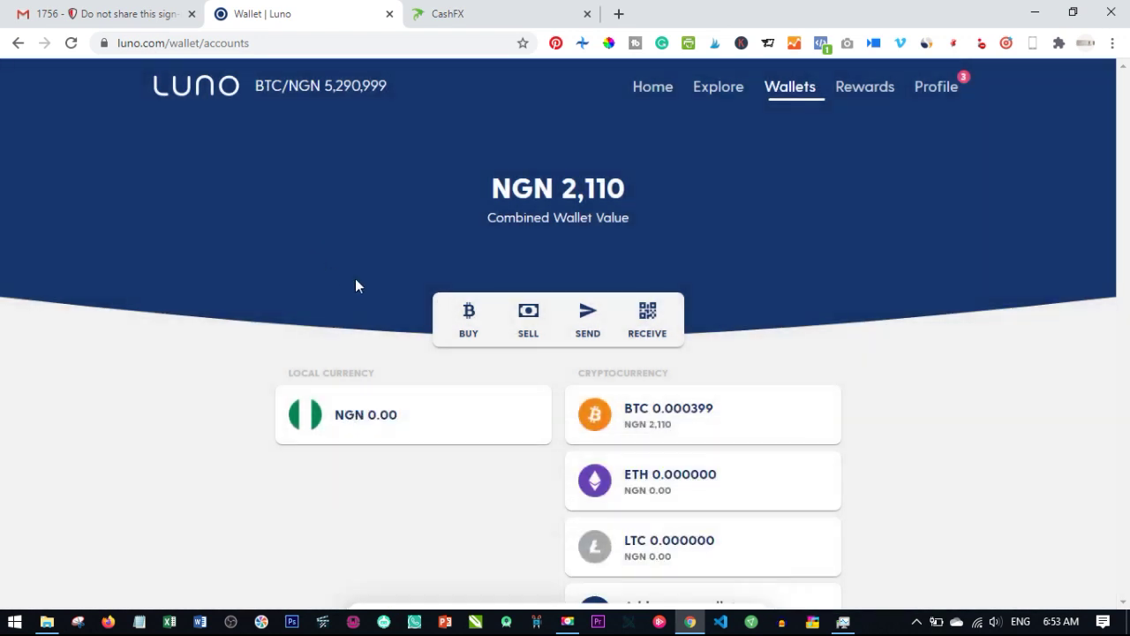
Step: Add a new Bitcoin Cash wallet and return to the wallets overview
{"action": "scroll", "coordinate": [725, 389], "scroll_direction": "down", "scroll_amount": 1}
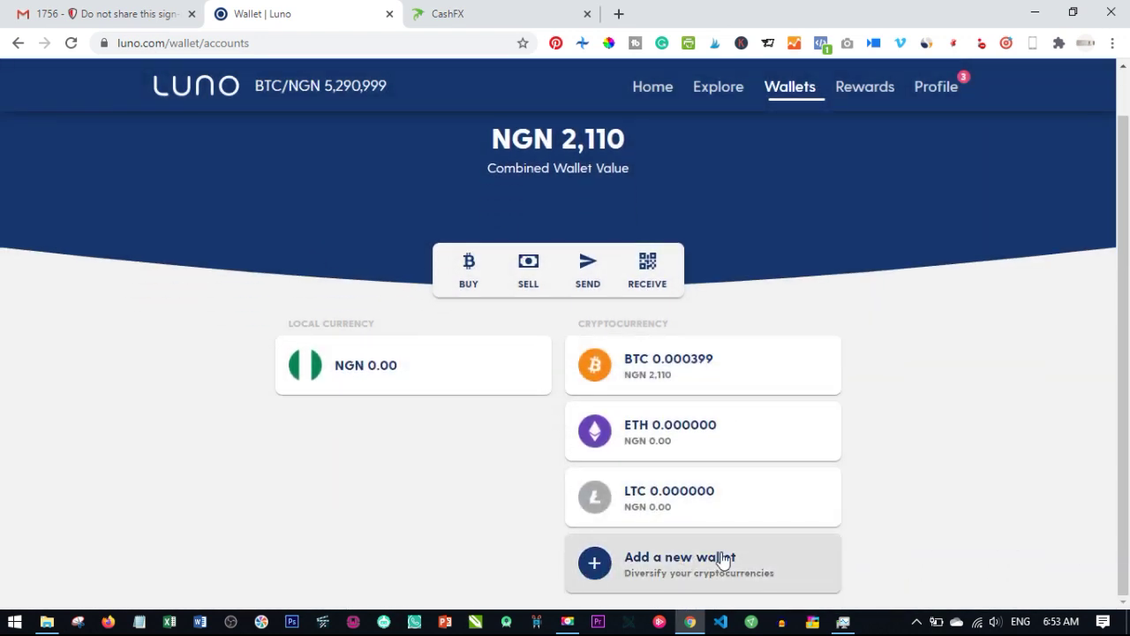
{"action": "left_click", "coordinate": [647, 565]}
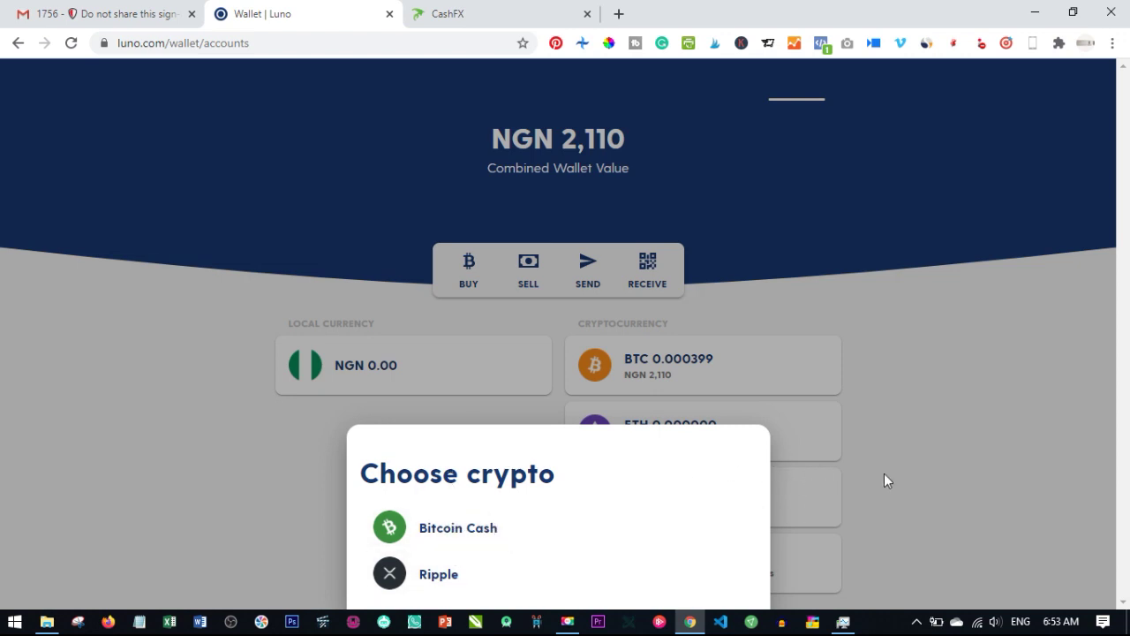
{"action": "left_click", "coordinate": [457, 530]}
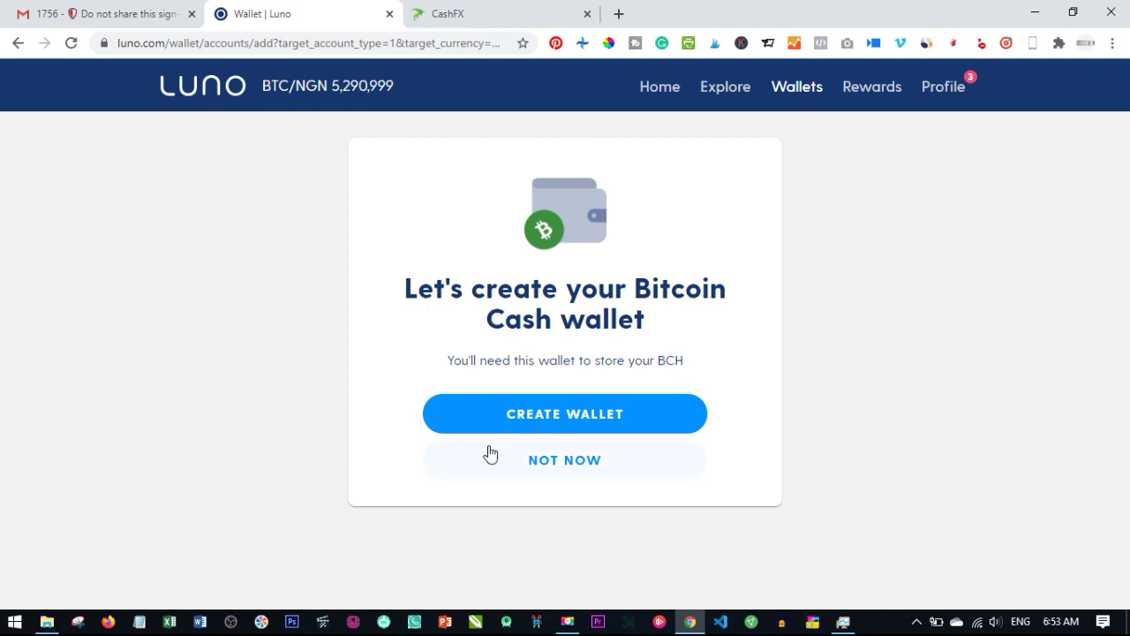
{"action": "left_click", "coordinate": [574, 422]}
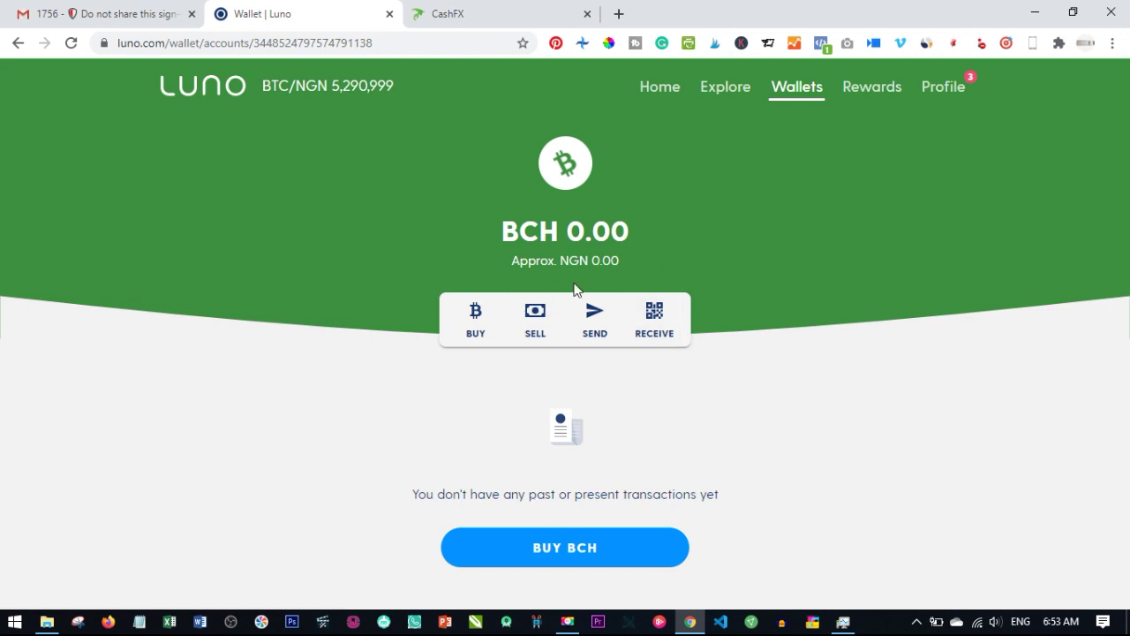
{"action": "left_click", "coordinate": [791, 90]}
{"action": "scroll", "coordinate": [726, 248], "scroll_direction": "down", "scroll_amount": 2}
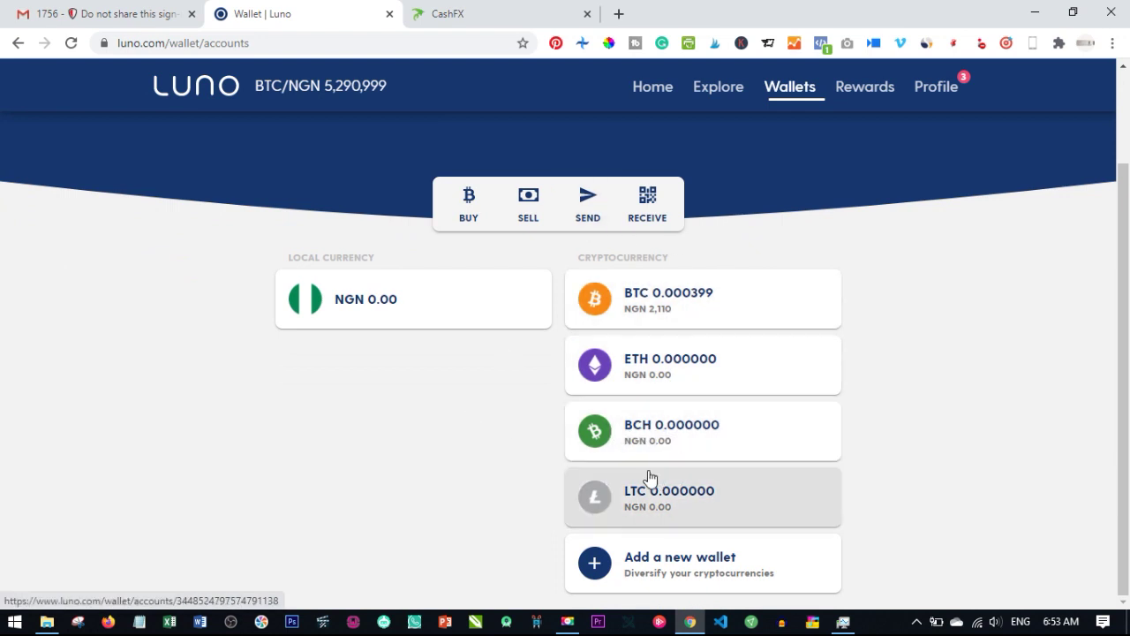
Step: Open the existing BTC receive address of the Bitcoin account and copy that address
{"action": "scroll", "coordinate": [879, 380], "scroll_direction": "up", "scroll_amount": 1}
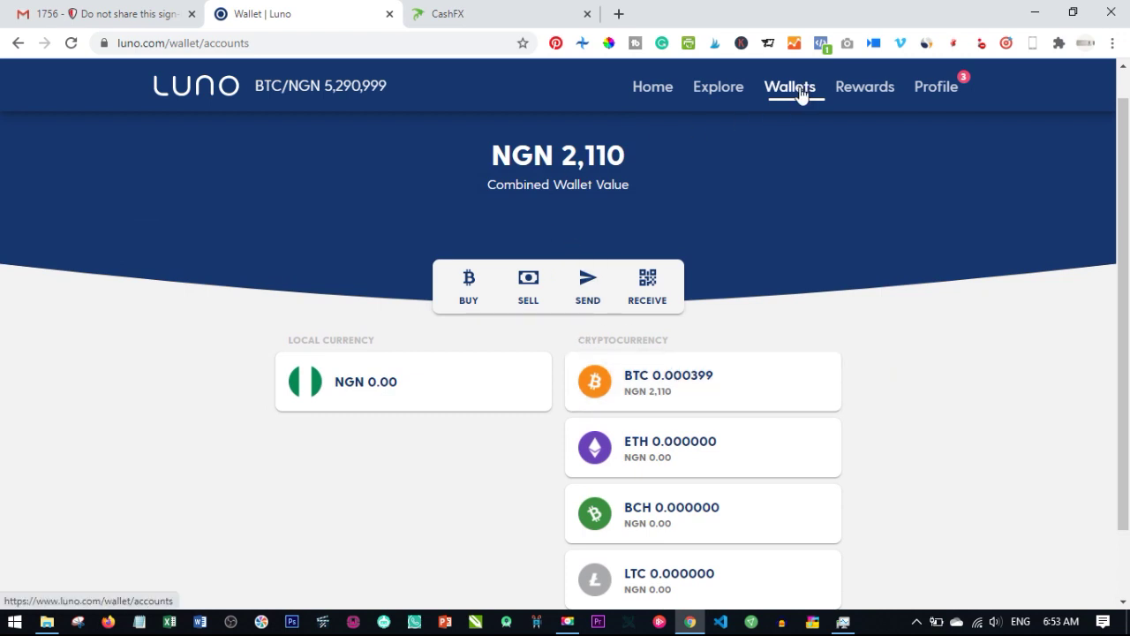
{"action": "left_click", "coordinate": [650, 301]}
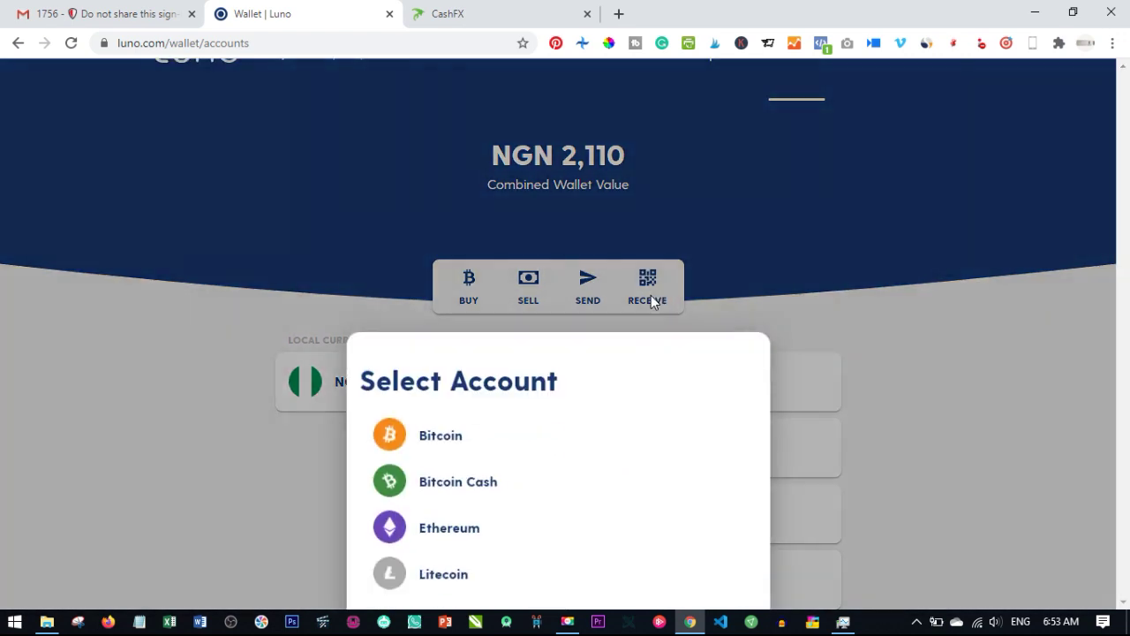
{"action": "left_click", "coordinate": [449, 439]}
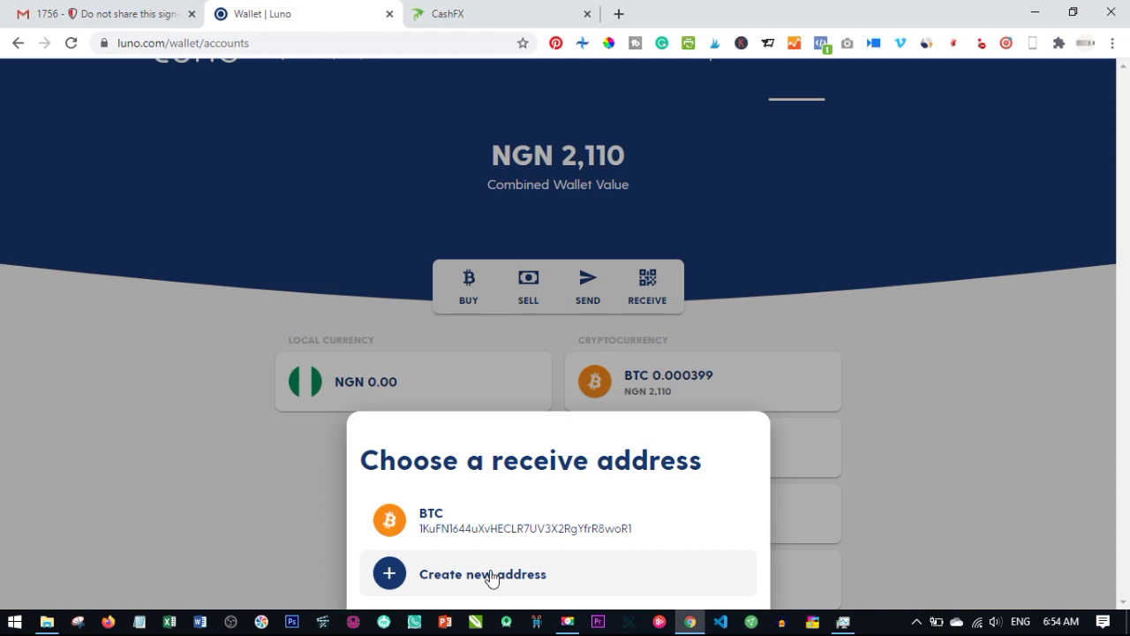
{"action": "left_click", "coordinate": [467, 518]}
{"action": "scroll", "coordinate": [507, 328], "scroll_direction": "down", "scroll_amount": 2}
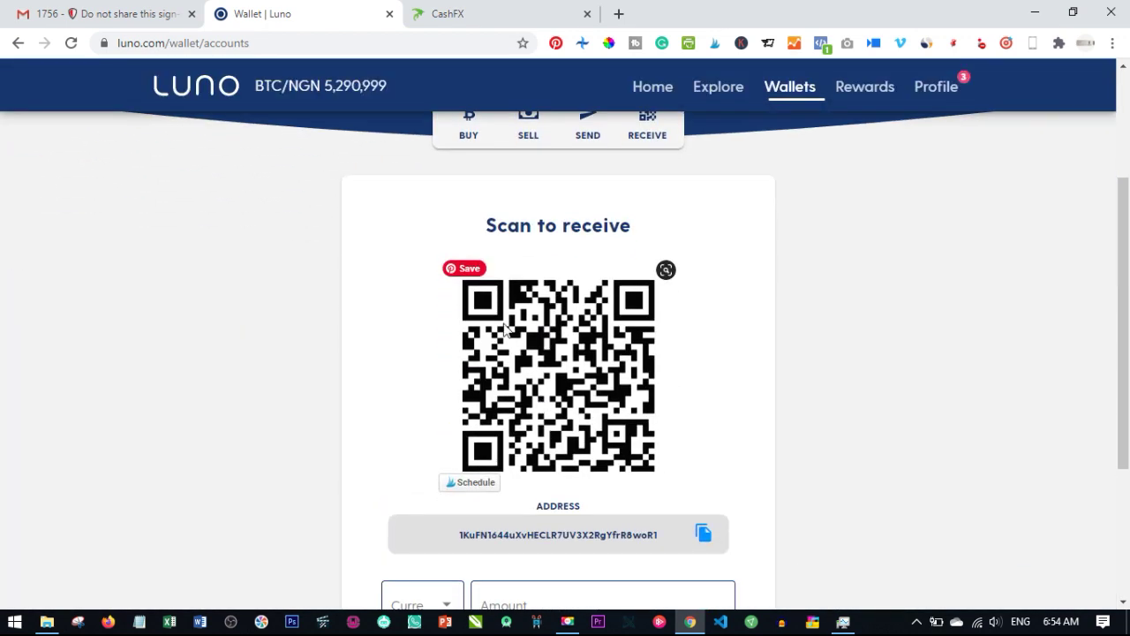
{"action": "scroll", "coordinate": [599, 386], "scroll_direction": "down", "scroll_amount": 1}
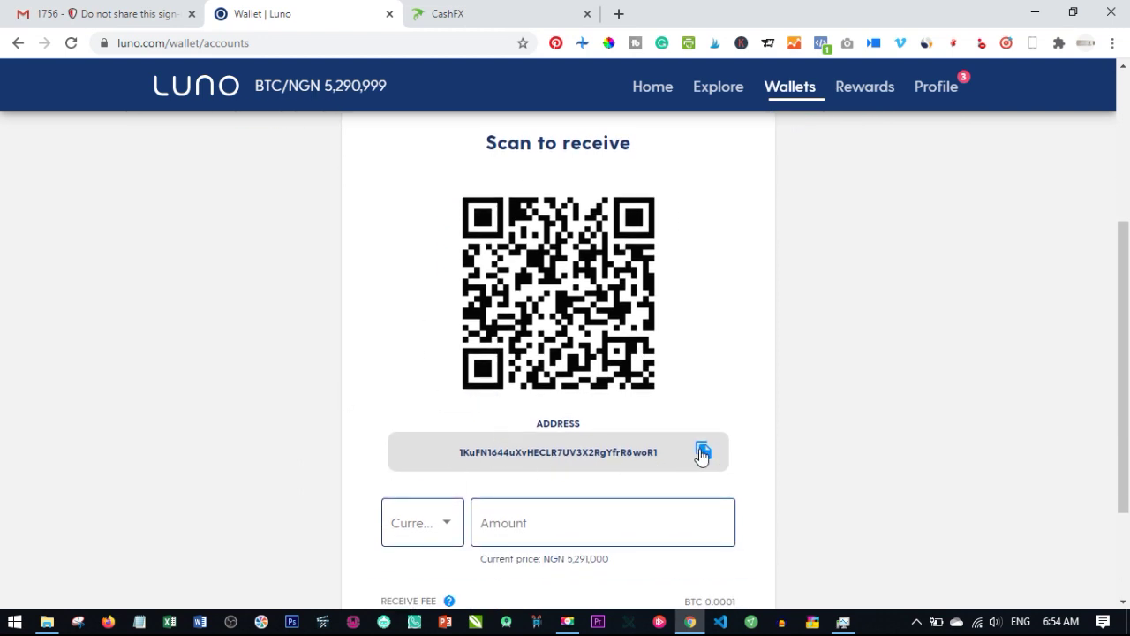
{"action": "left_click", "coordinate": [704, 452]}
Step: Switch to CashFX and open the account's Bitcoin wallet settings
{"action": "left_click", "coordinate": [492, 8]}
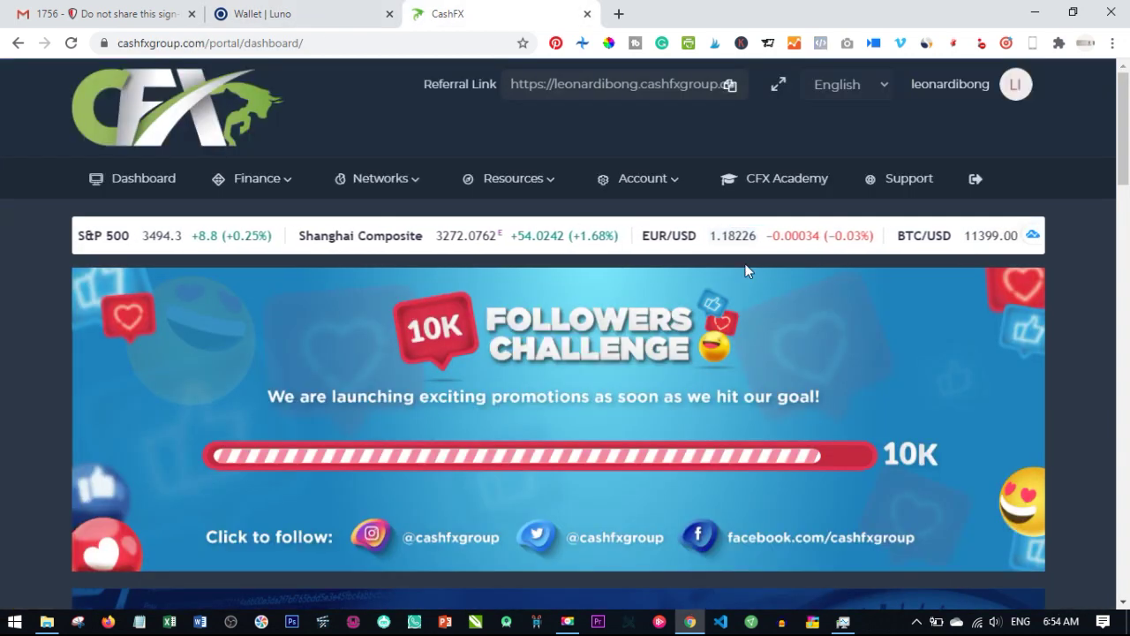
{"action": "mouse_move", "coordinate": [689, 181]}
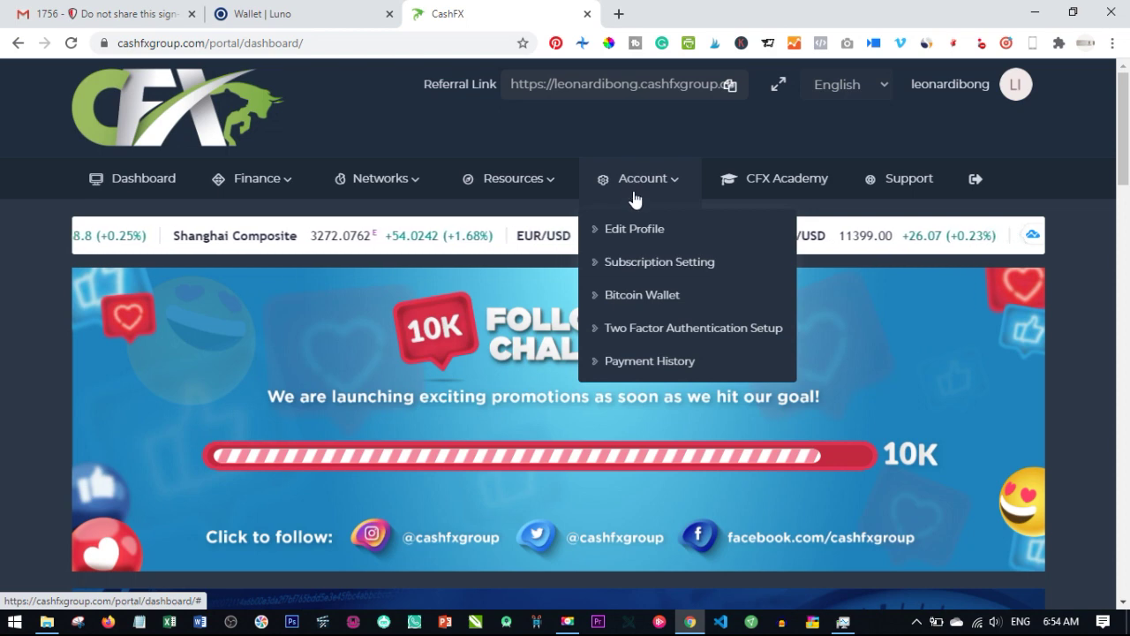
{"action": "left_click", "coordinate": [650, 301]}
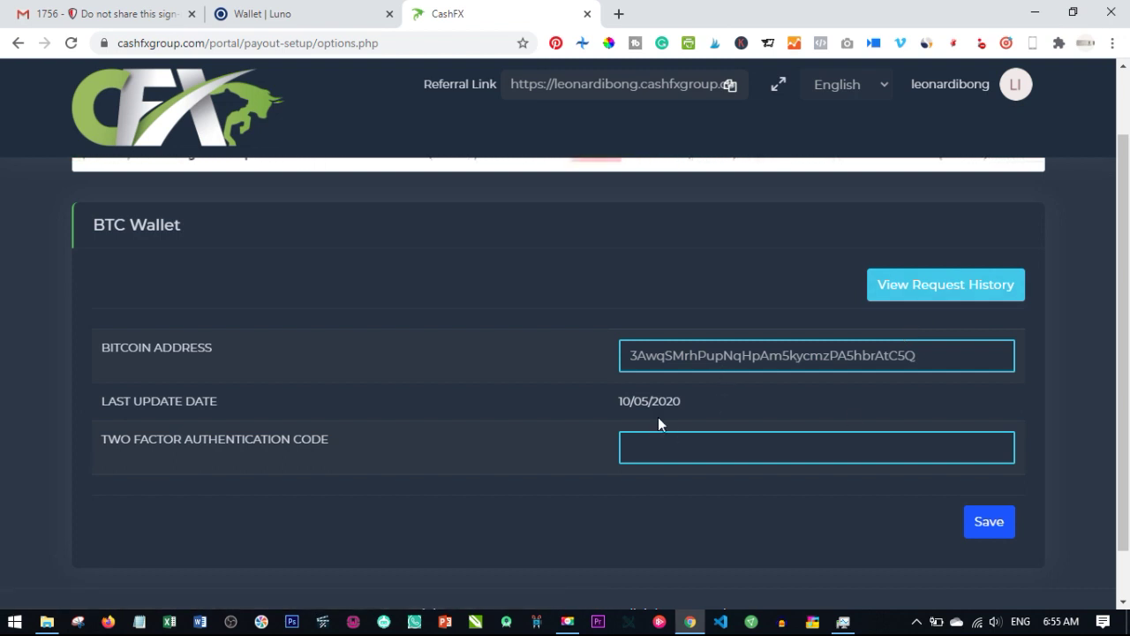
{"action": "scroll", "coordinate": [658, 417], "scroll_direction": "up", "scroll_amount": 1}
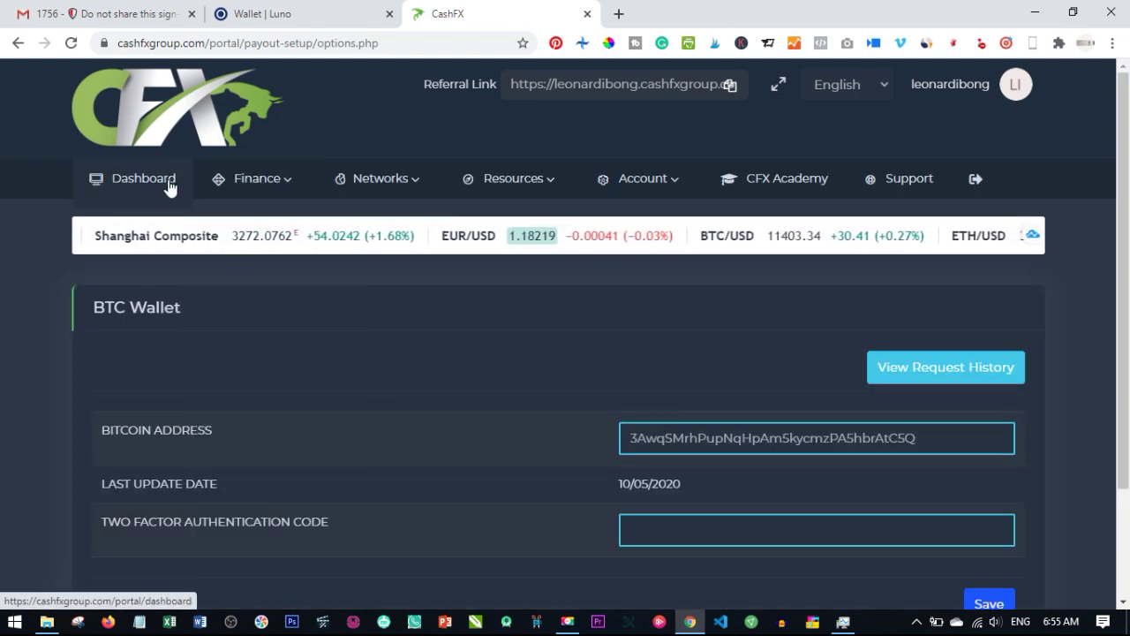
{"action": "mouse_move", "coordinate": [259, 188]}
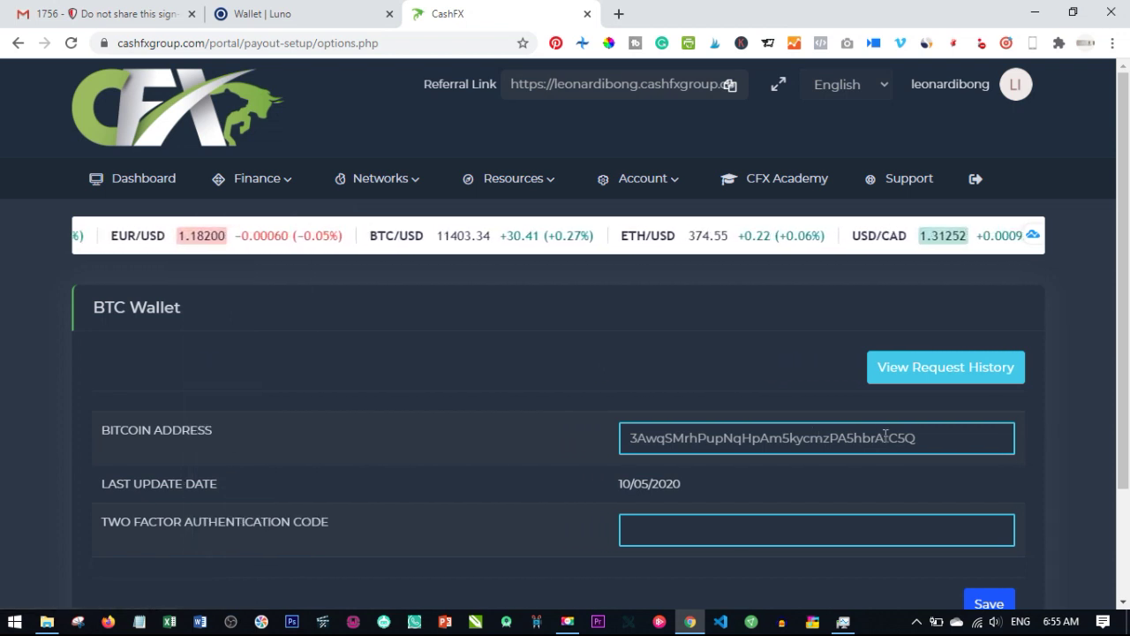
Step: Switch back to Luno and open the withdrawal destinations of the local-currency NGN wallet
{"action": "left_click", "coordinate": [382, 5]}
{"action": "scroll", "coordinate": [479, 353], "scroll_direction": "up", "scroll_amount": 3}
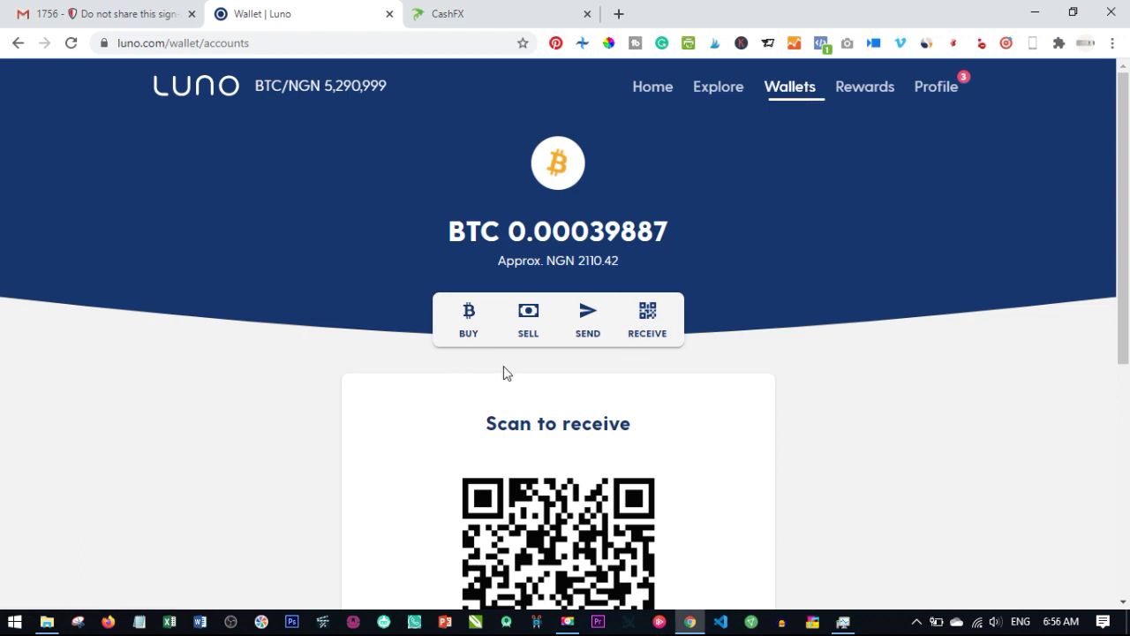
{"action": "left_click", "coordinate": [654, 87]}
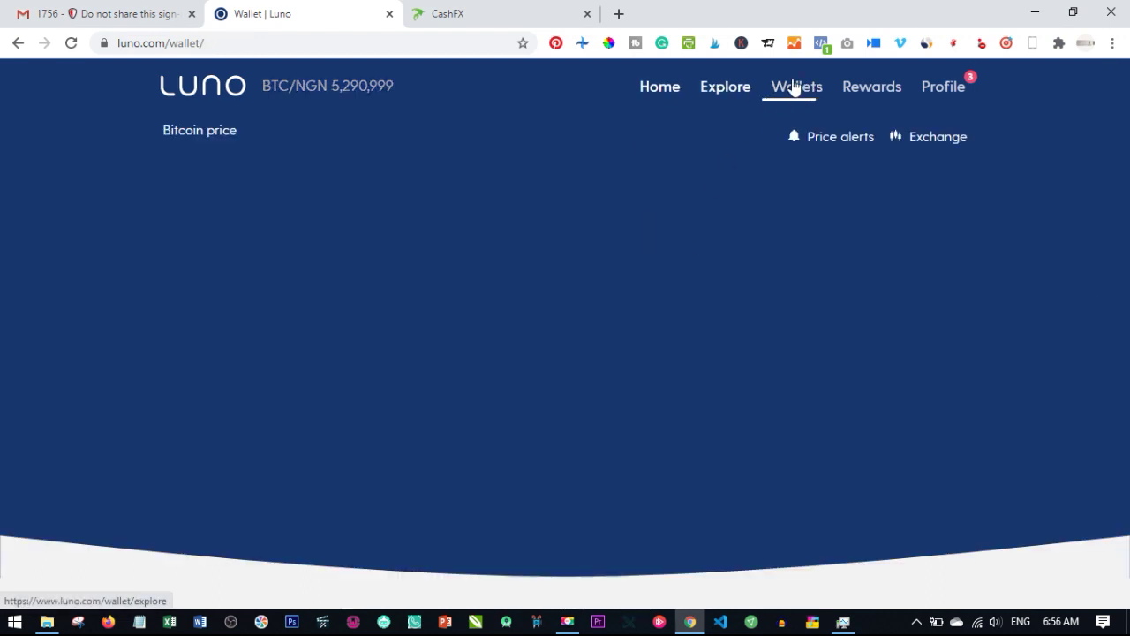
{"action": "left_click", "coordinate": [806, 88]}
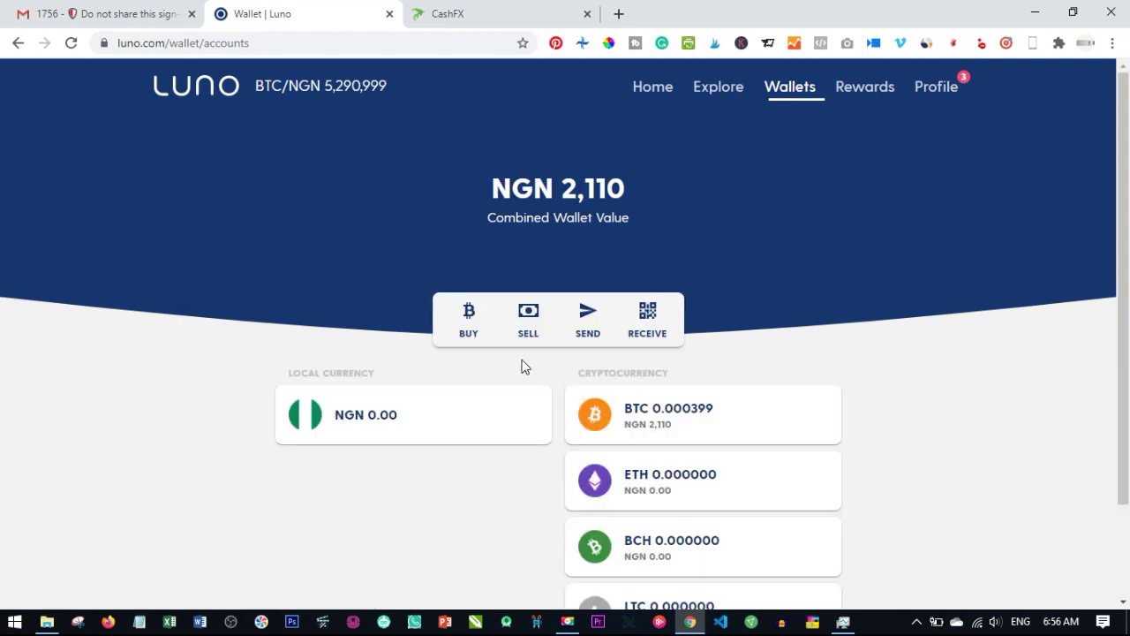
{"action": "scroll", "coordinate": [522, 366], "scroll_direction": "down", "scroll_amount": 2}
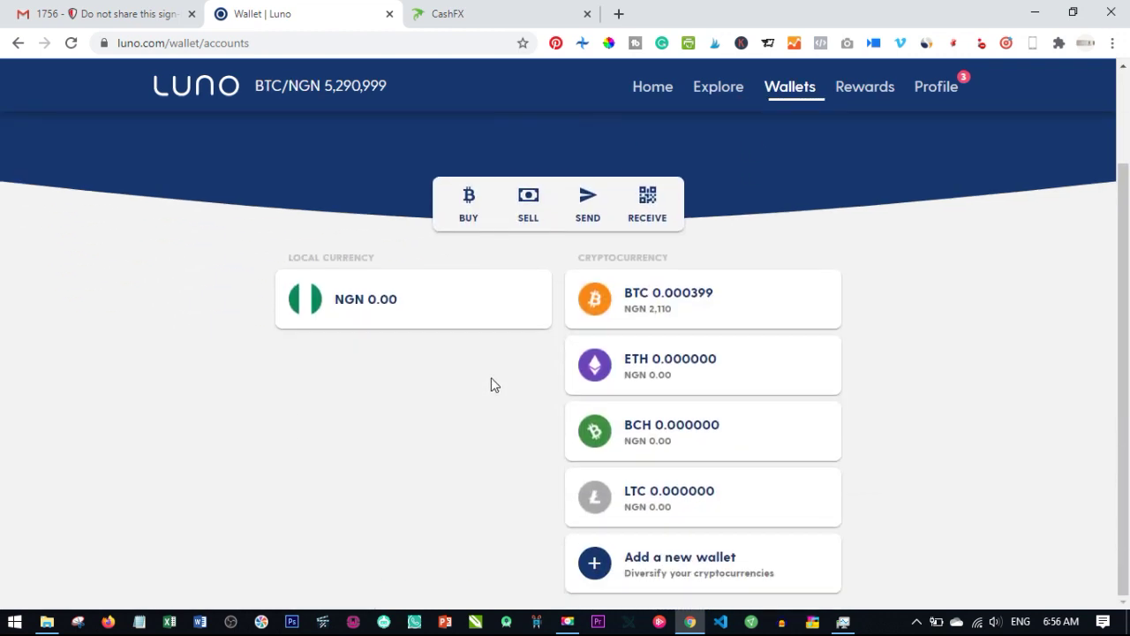
{"action": "left_click", "coordinate": [369, 309]}
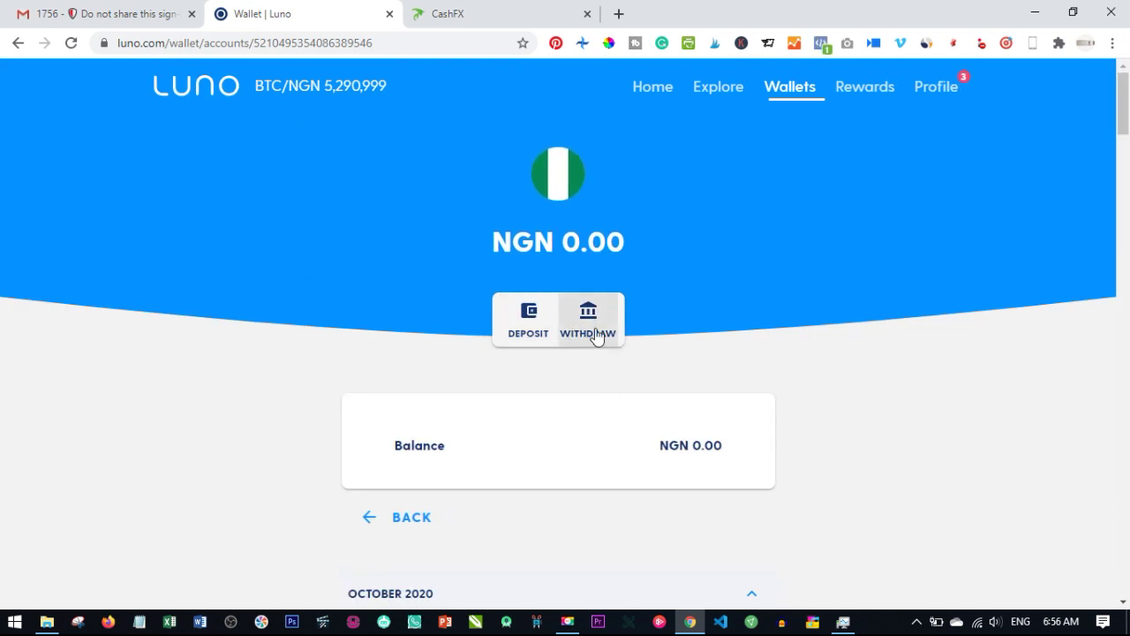
{"action": "left_click", "coordinate": [593, 334]}
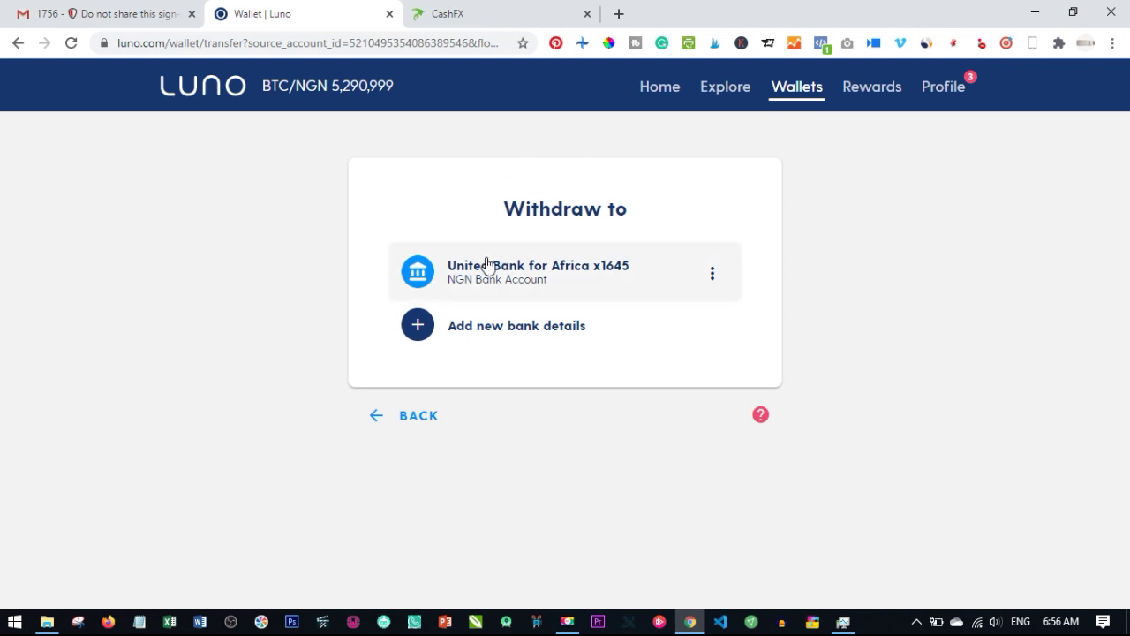
Step: Return to the CashFX BTC Wallet form and review its Bitcoin address, two-factor authentication code and save option
{"action": "left_click", "coordinate": [734, 96]}
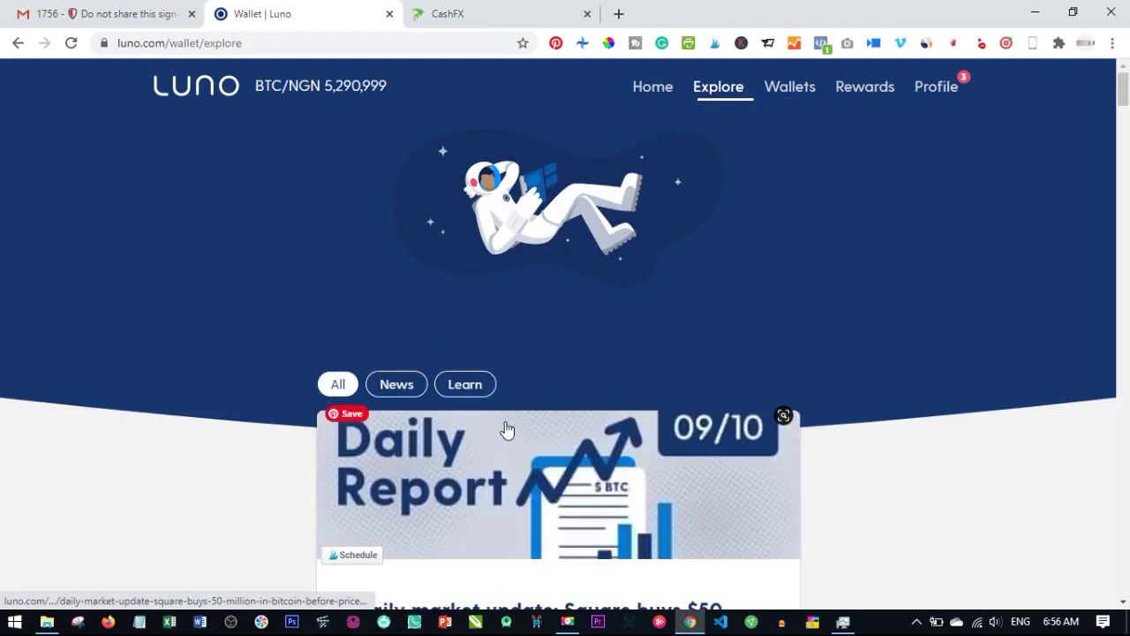
{"action": "left_click", "coordinate": [444, 12]}
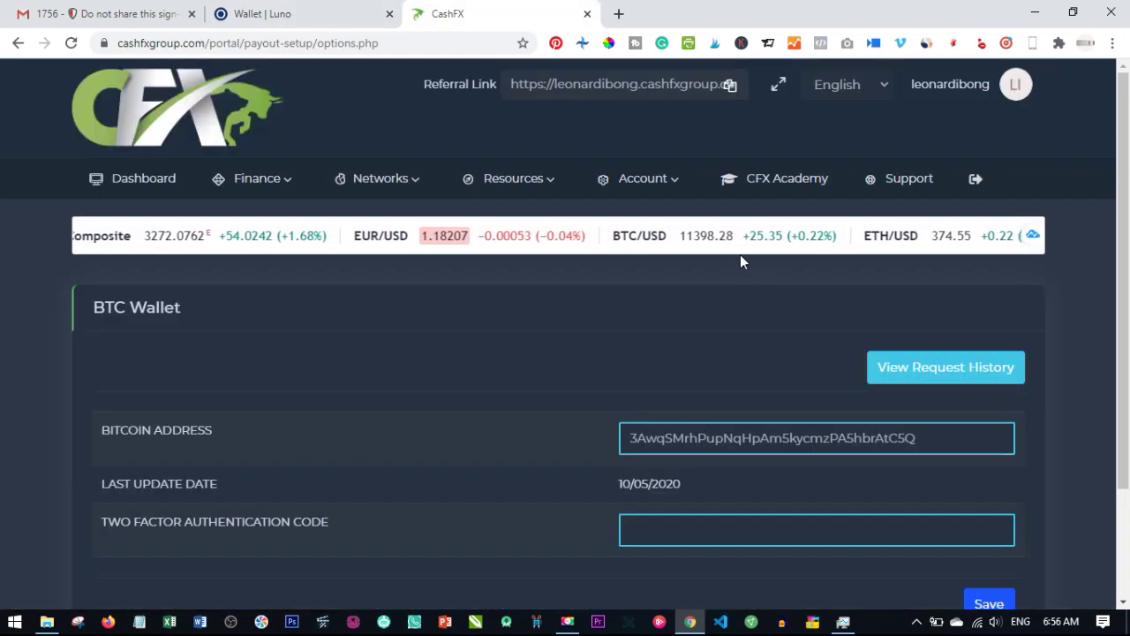
{"action": "left_click", "coordinate": [274, 14]}
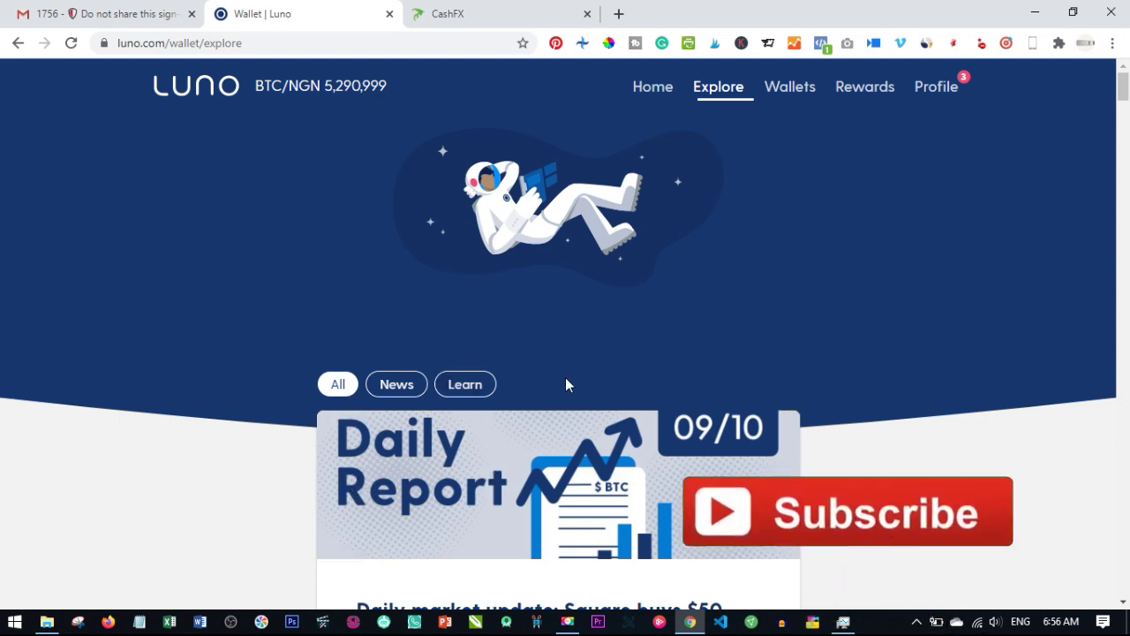
{"action": "left_click", "coordinate": [481, 12]}
{"action": "mouse_move", "coordinate": [683, 187]}
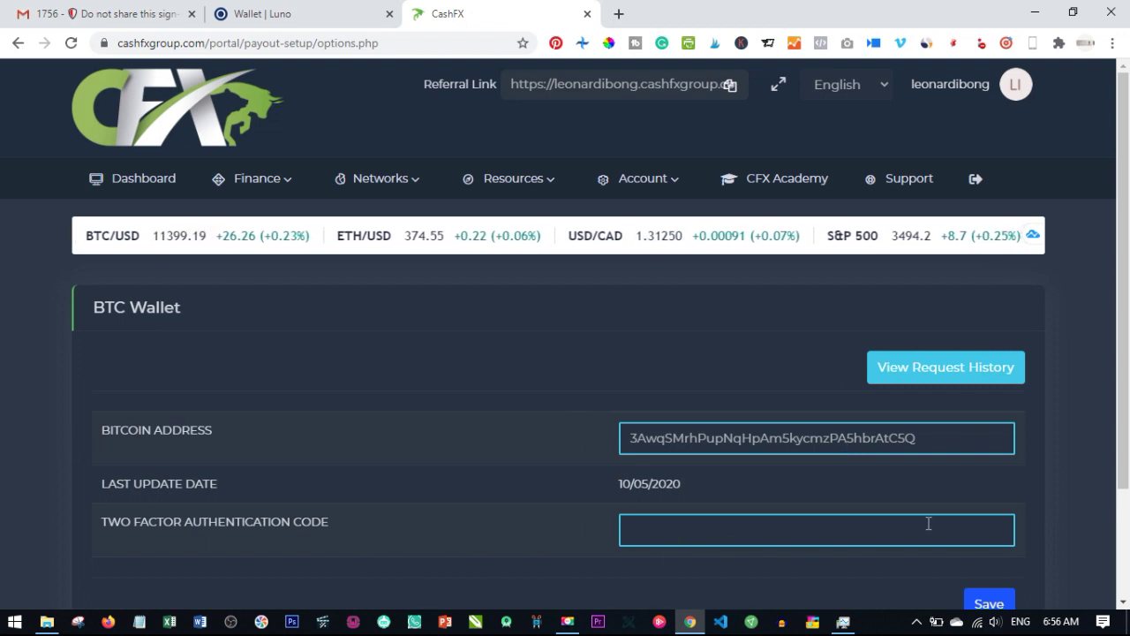
{"action": "scroll", "coordinate": [989, 530], "scroll_direction": "down", "scroll_amount": 1}
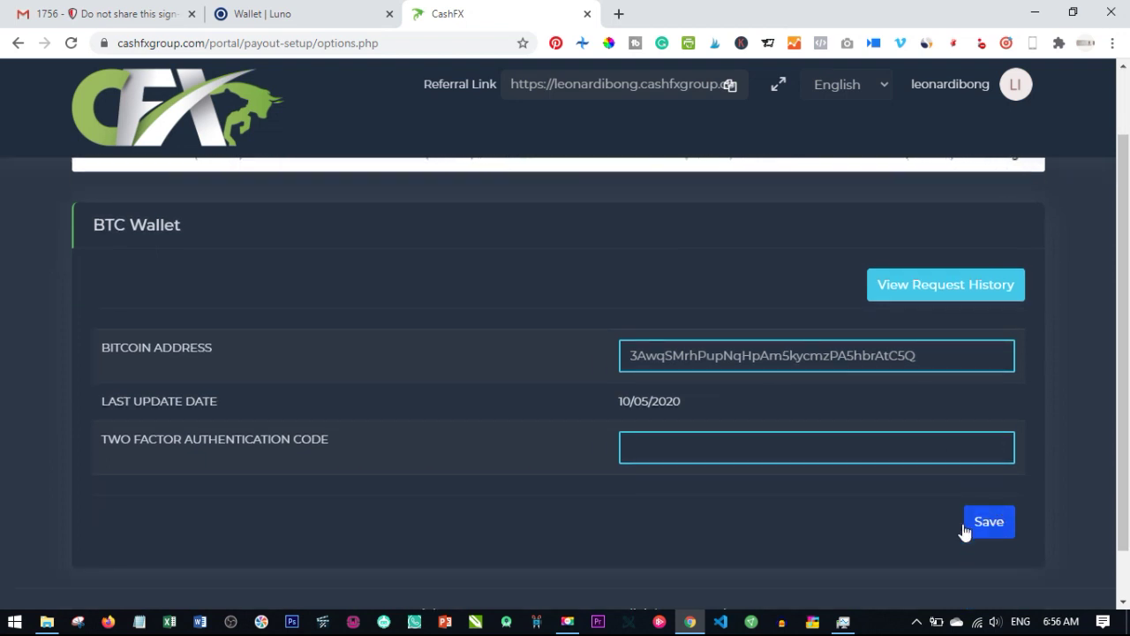